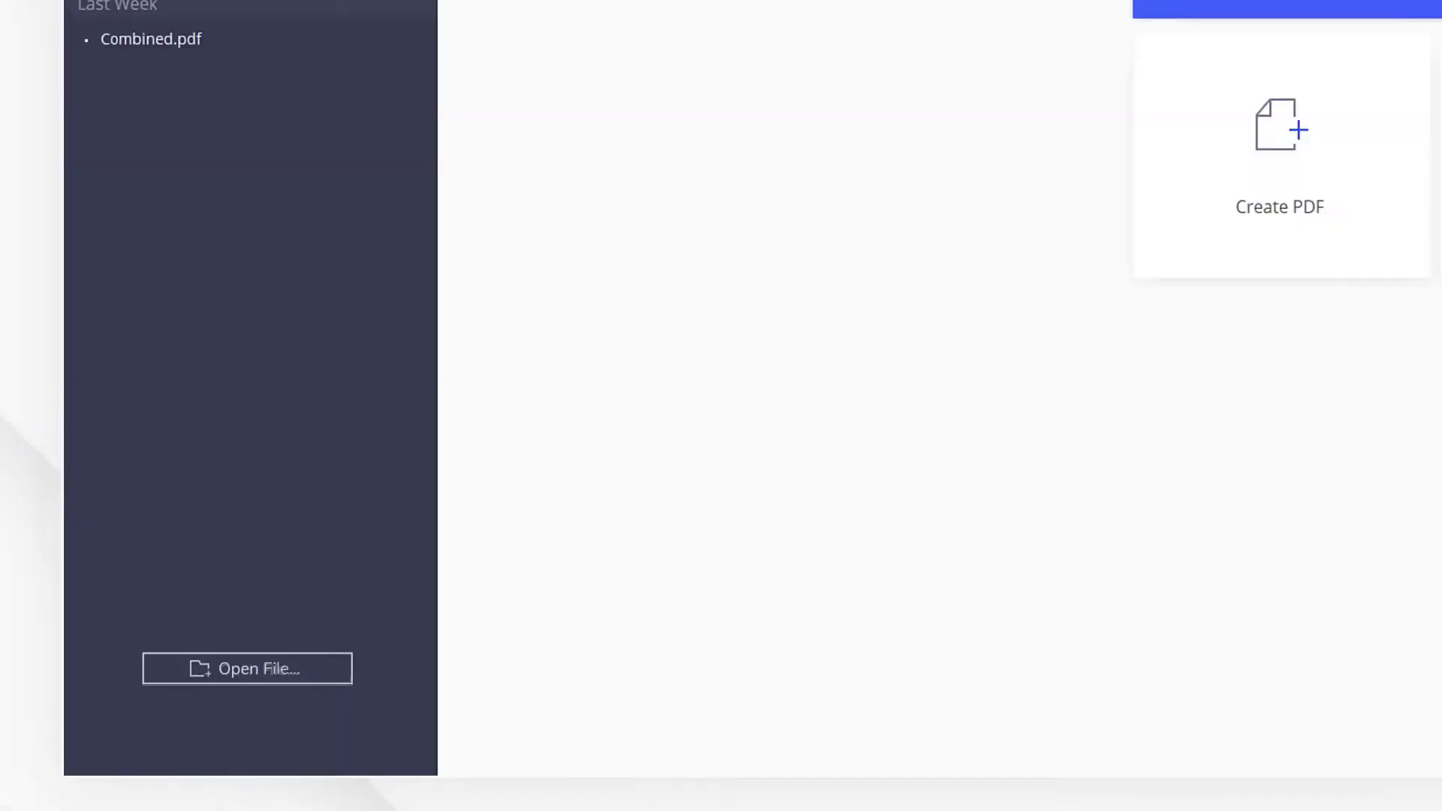
Step: Open Sample PDF and remove its orange page background, confirming the removal
{"action": "left_click", "coordinate": [594, 346]}
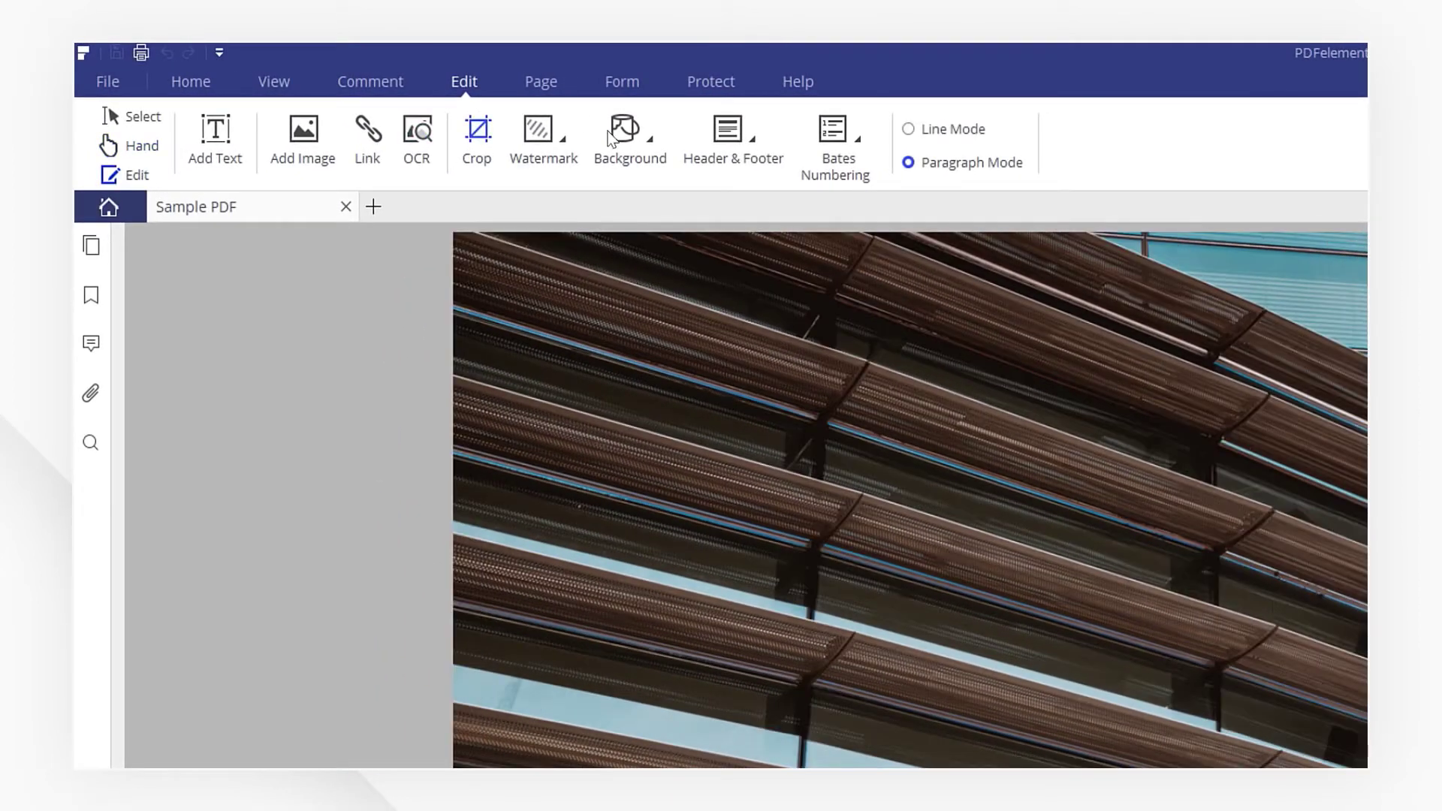
{"action": "left_click", "coordinate": [629, 140]}
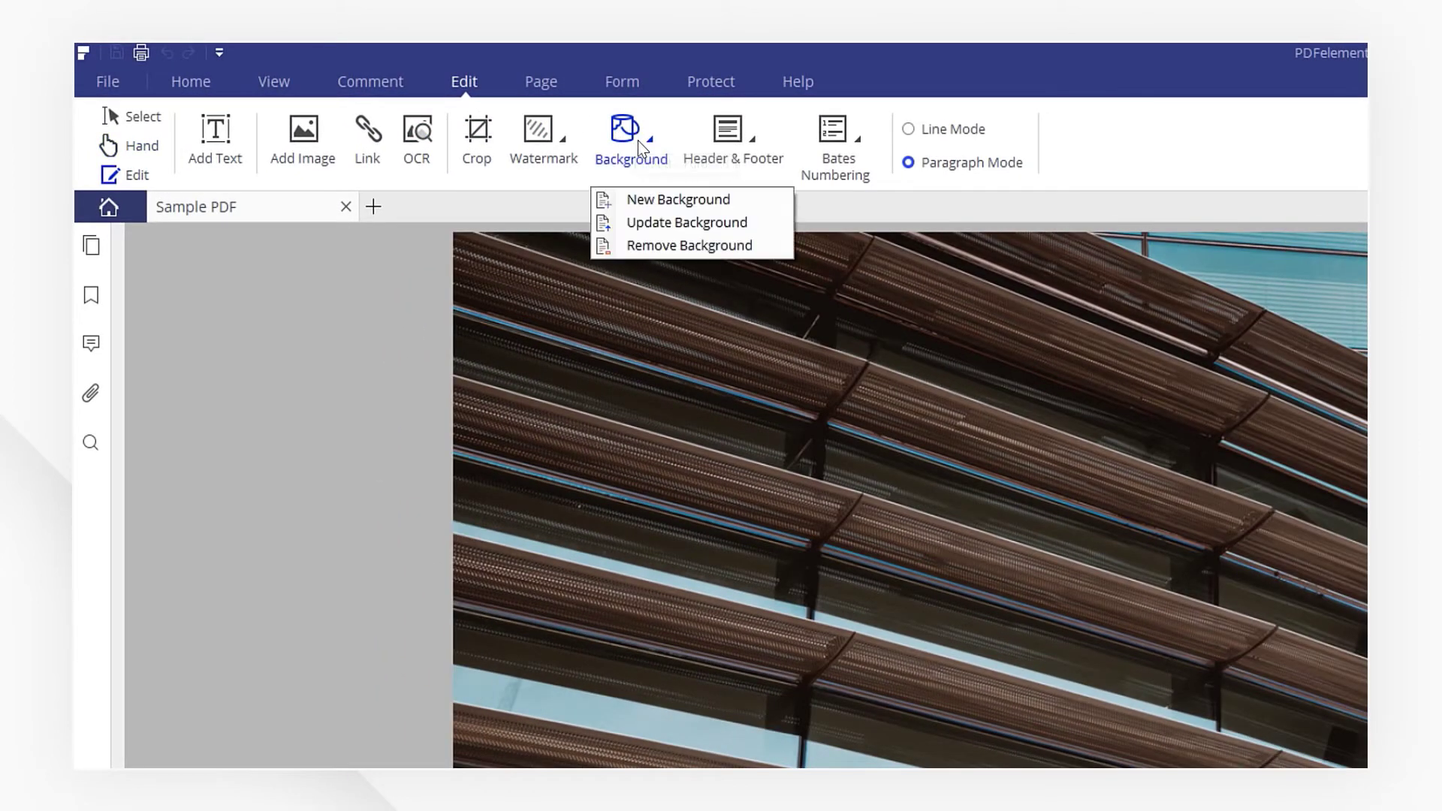
{"action": "left_click", "coordinate": [670, 242]}
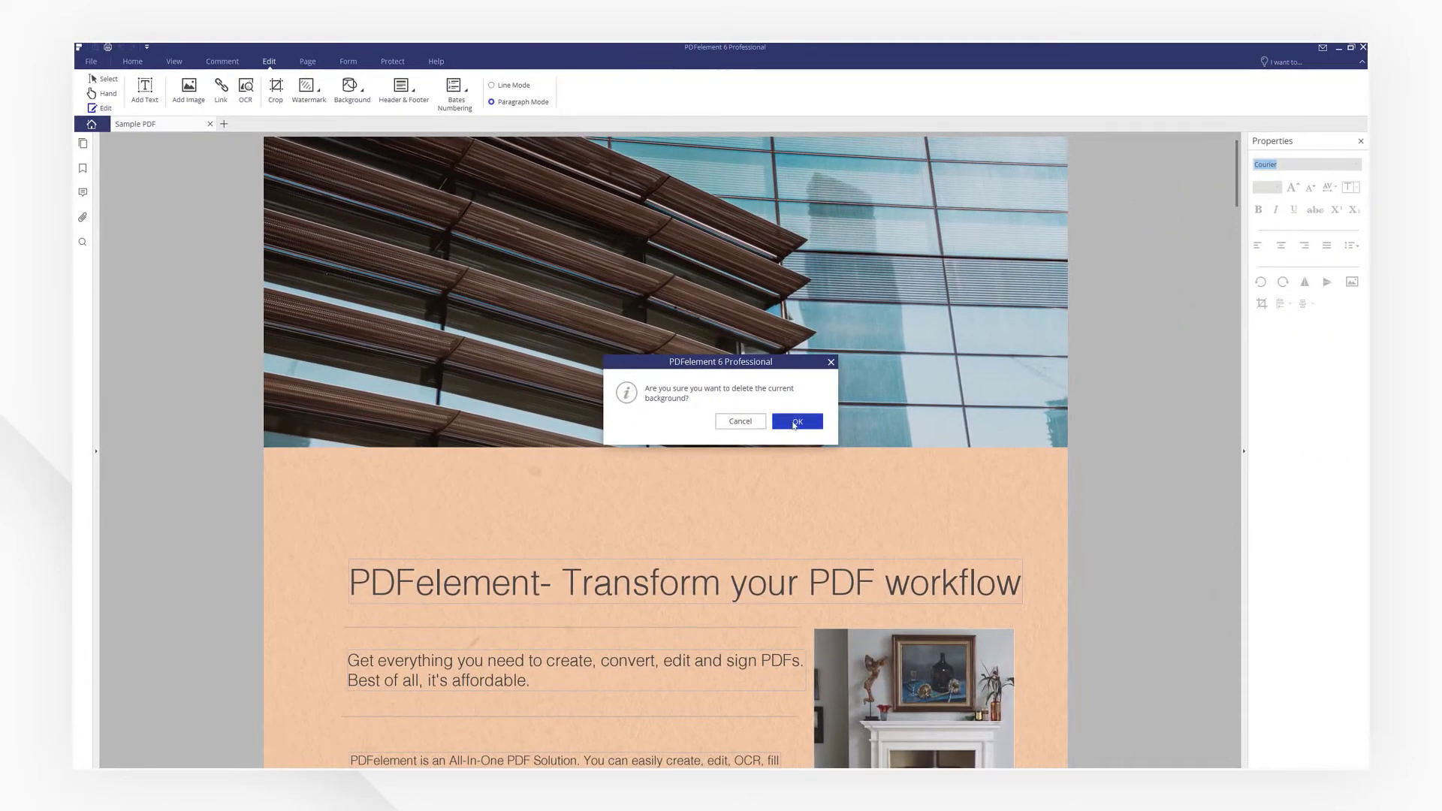
{"action": "left_click", "coordinate": [794, 423]}
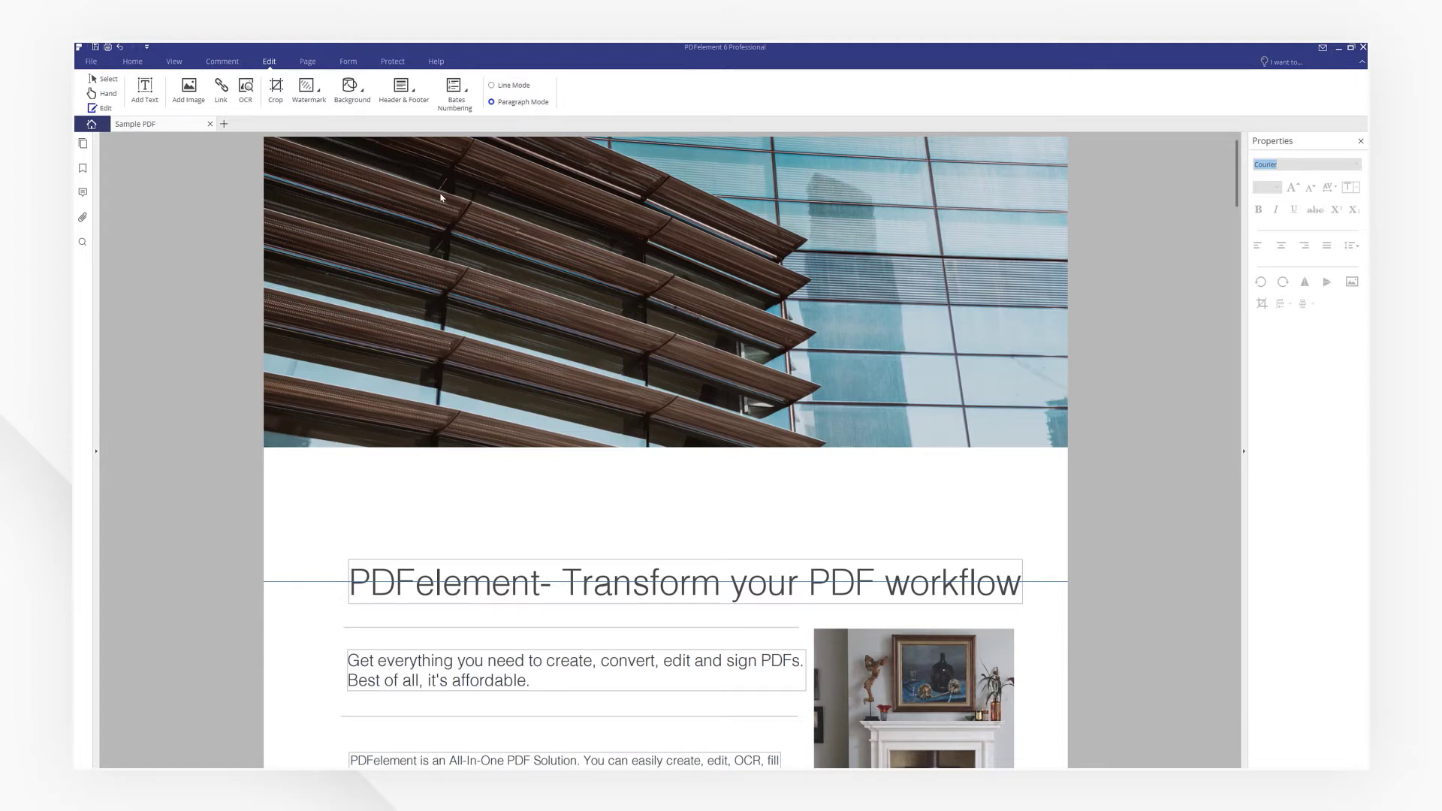
{"action": "scroll", "coordinate": [441, 197], "scroll_direction": "down", "scroll_amount": 5}
{"action": "scroll", "coordinate": [440, 198], "scroll_direction": "down", "scroll_amount": 3}
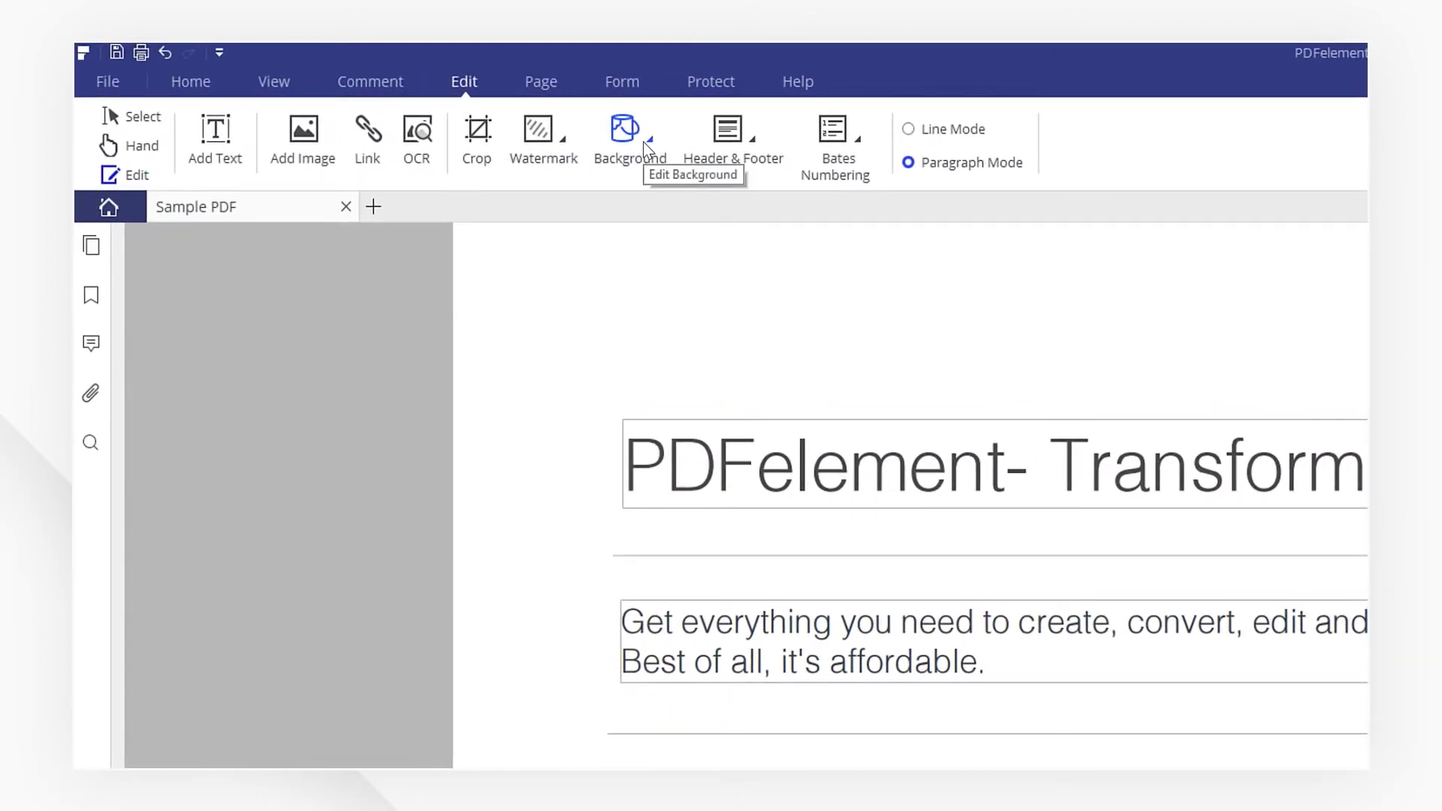
{"action": "left_click", "coordinate": [647, 143]}
{"action": "left_click", "coordinate": [662, 201]}
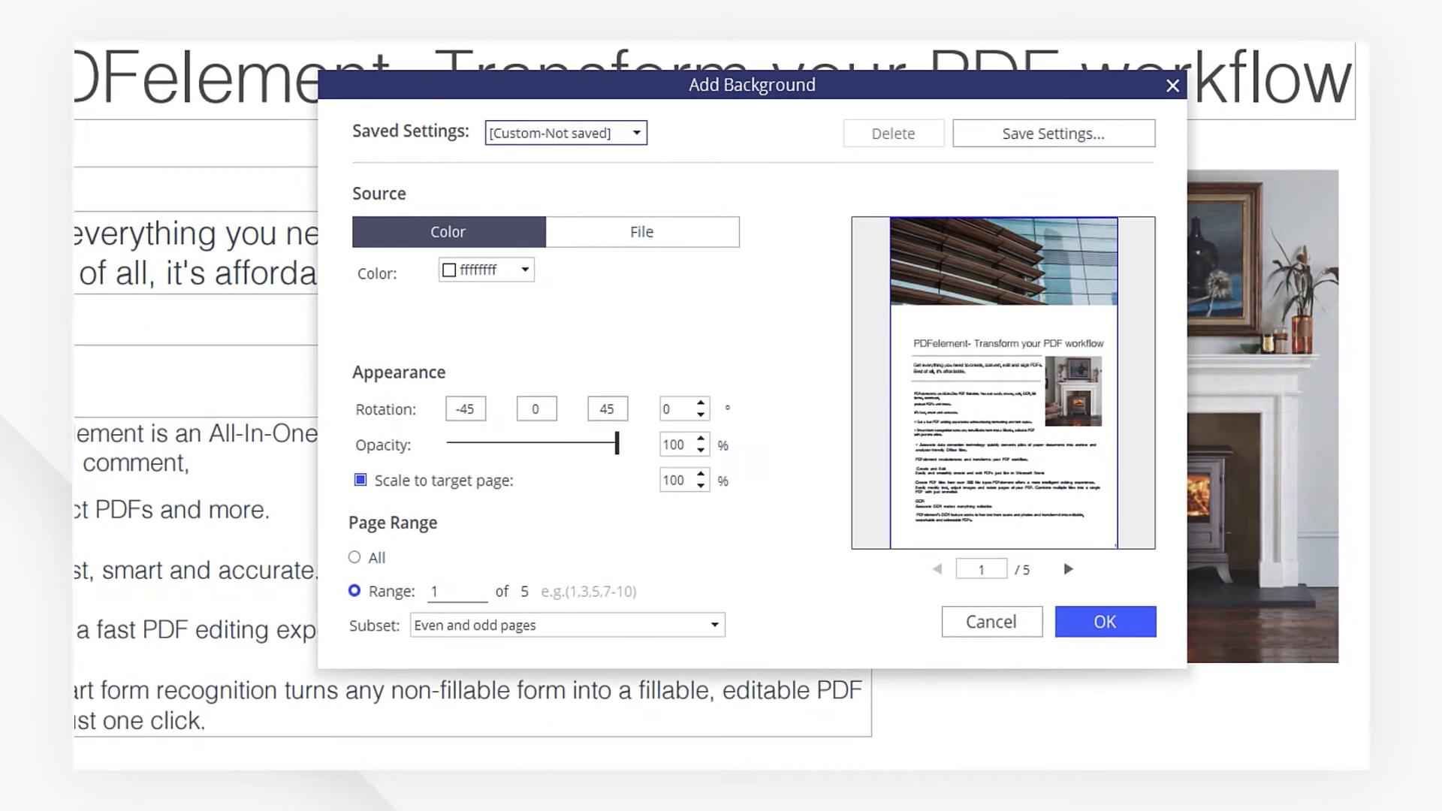
Step: Use the image file Confidential.png as the new background source
{"action": "left_click", "coordinate": [589, 236]}
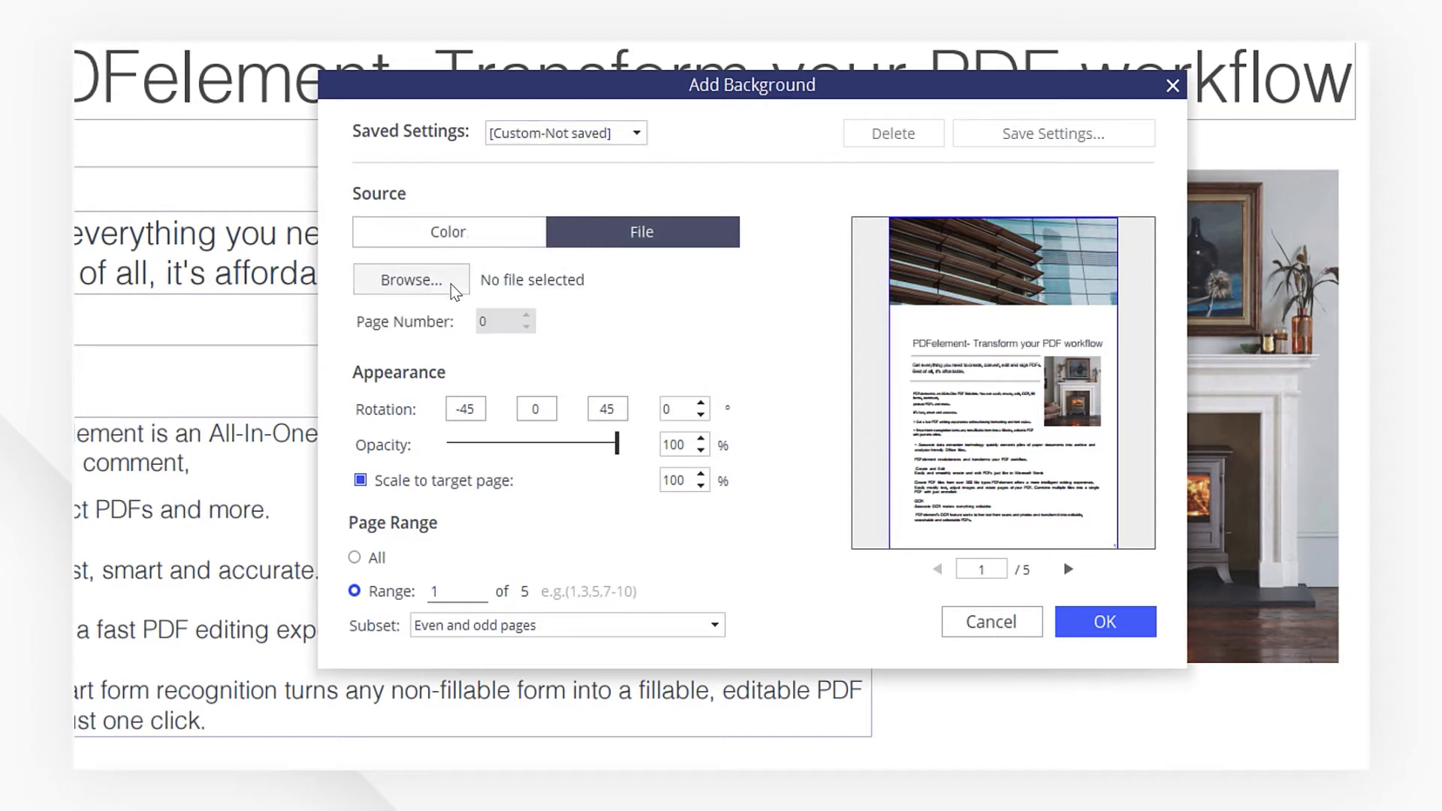
{"action": "left_click", "coordinate": [451, 285]}
{"action": "double_click", "coordinate": [646, 294]}
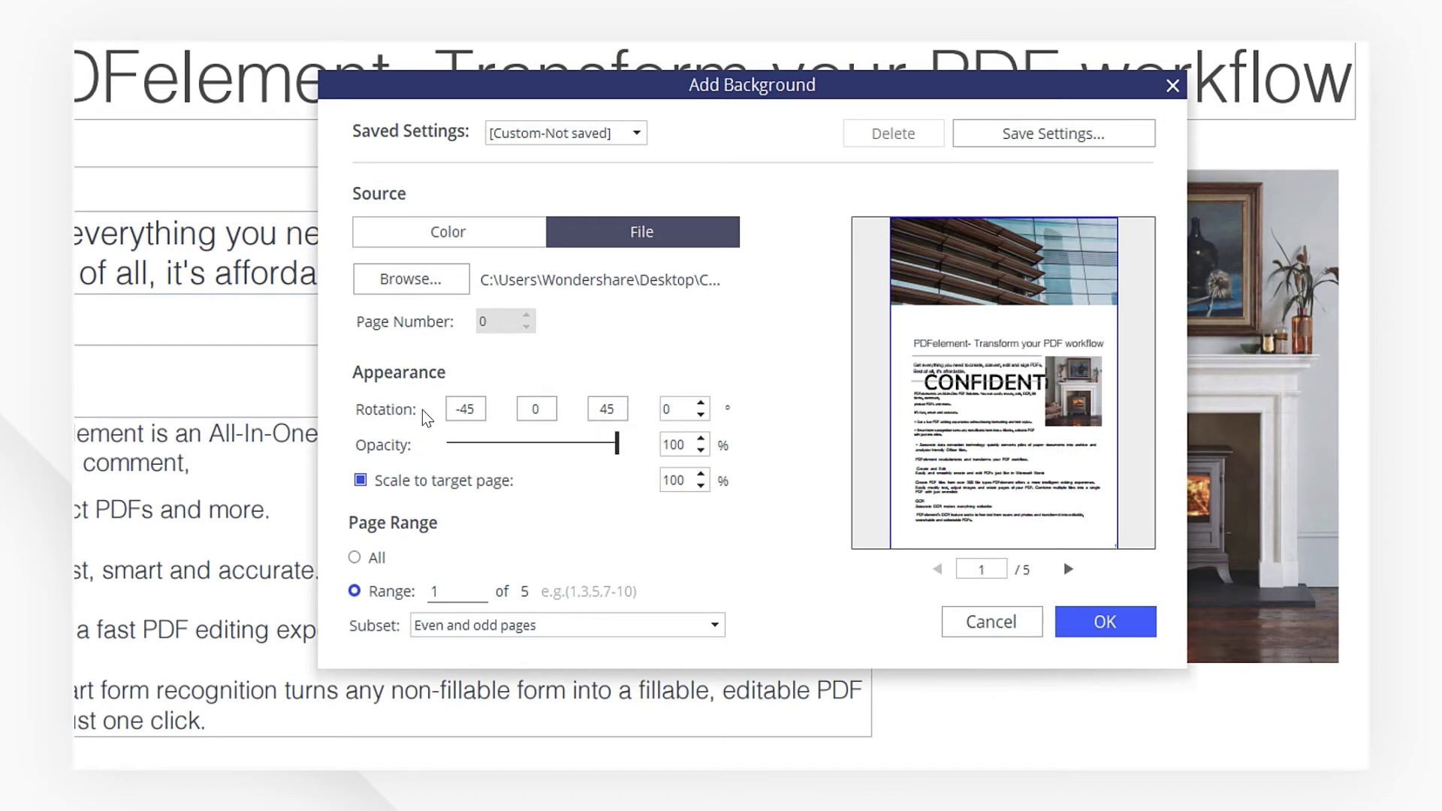
Step: Apply the Confidential.png background to all pages, rotated 45° at 25% opacity
{"action": "left_click", "coordinate": [607, 408]}
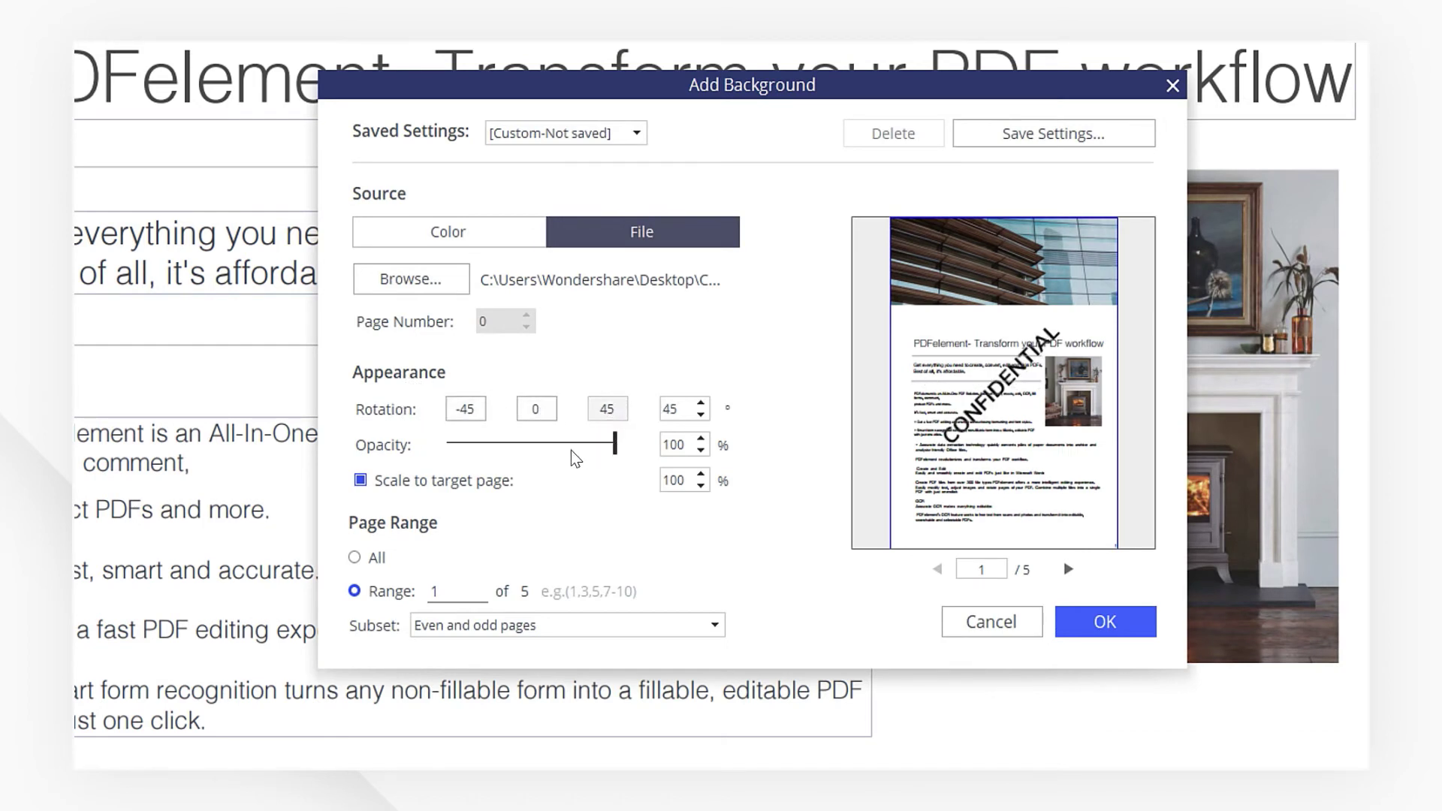
{"action": "left_click_drag", "start_coordinate": [618, 444], "coordinate": [489, 447]}
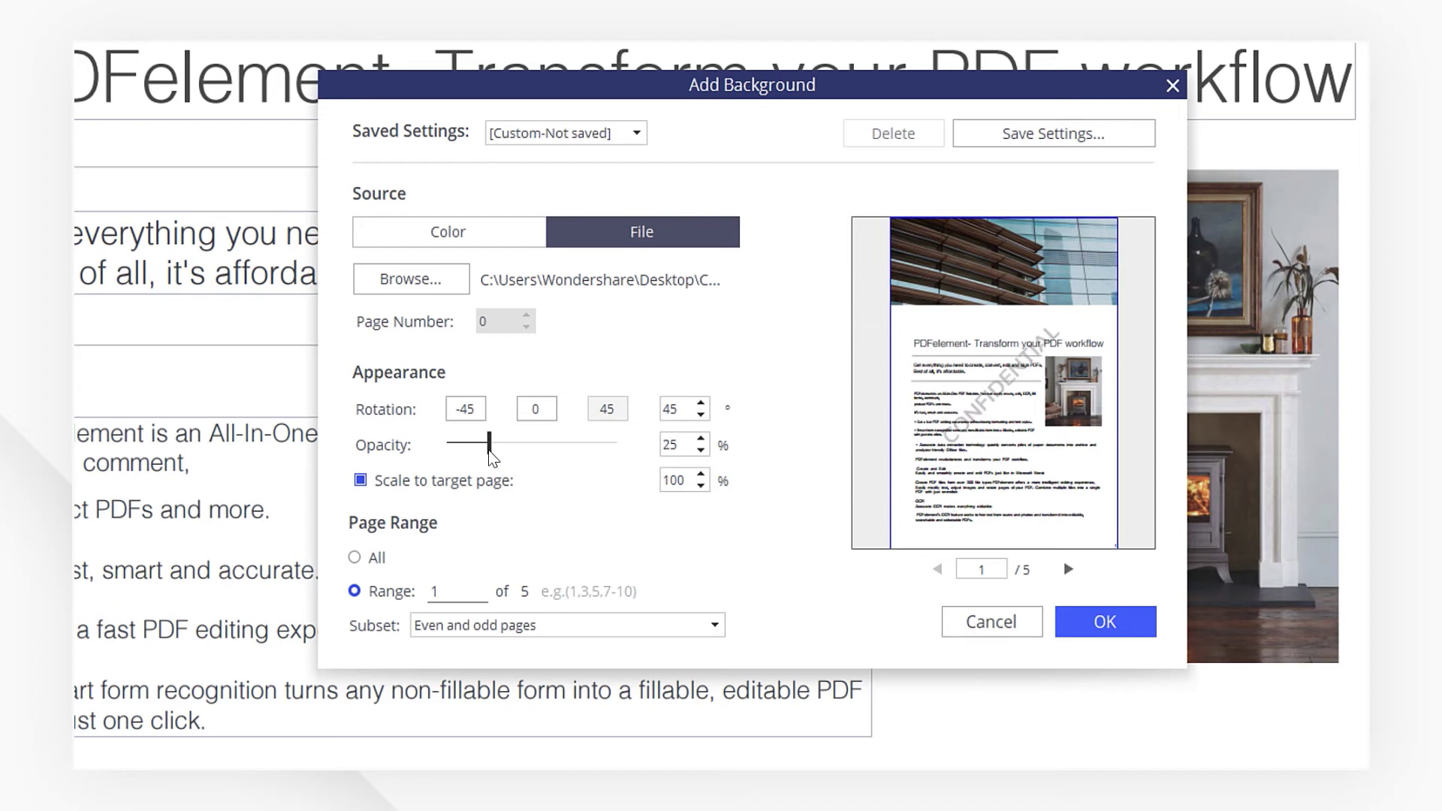
{"action": "left_click", "coordinate": [383, 559]}
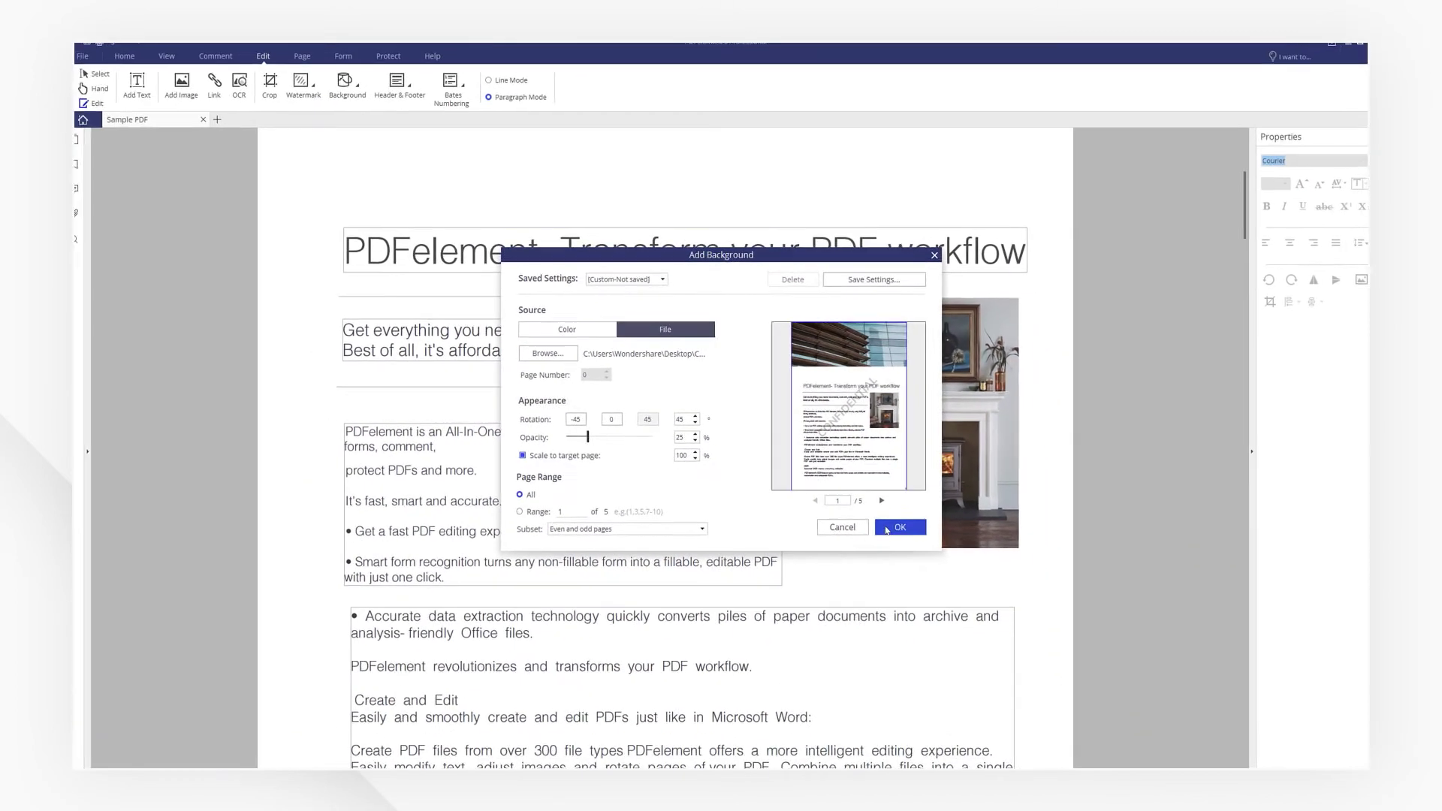
{"action": "key", "text": "Return"}
{"action": "left_click_drag", "start_coordinate": [1236, 206], "coordinate": [1224, 462]}
{"action": "scroll", "coordinate": [1222, 469], "scroll_direction": "down", "scroll_amount": 5}
{"action": "scroll", "coordinate": [1221, 470], "scroll_direction": "down", "scroll_amount": 3}
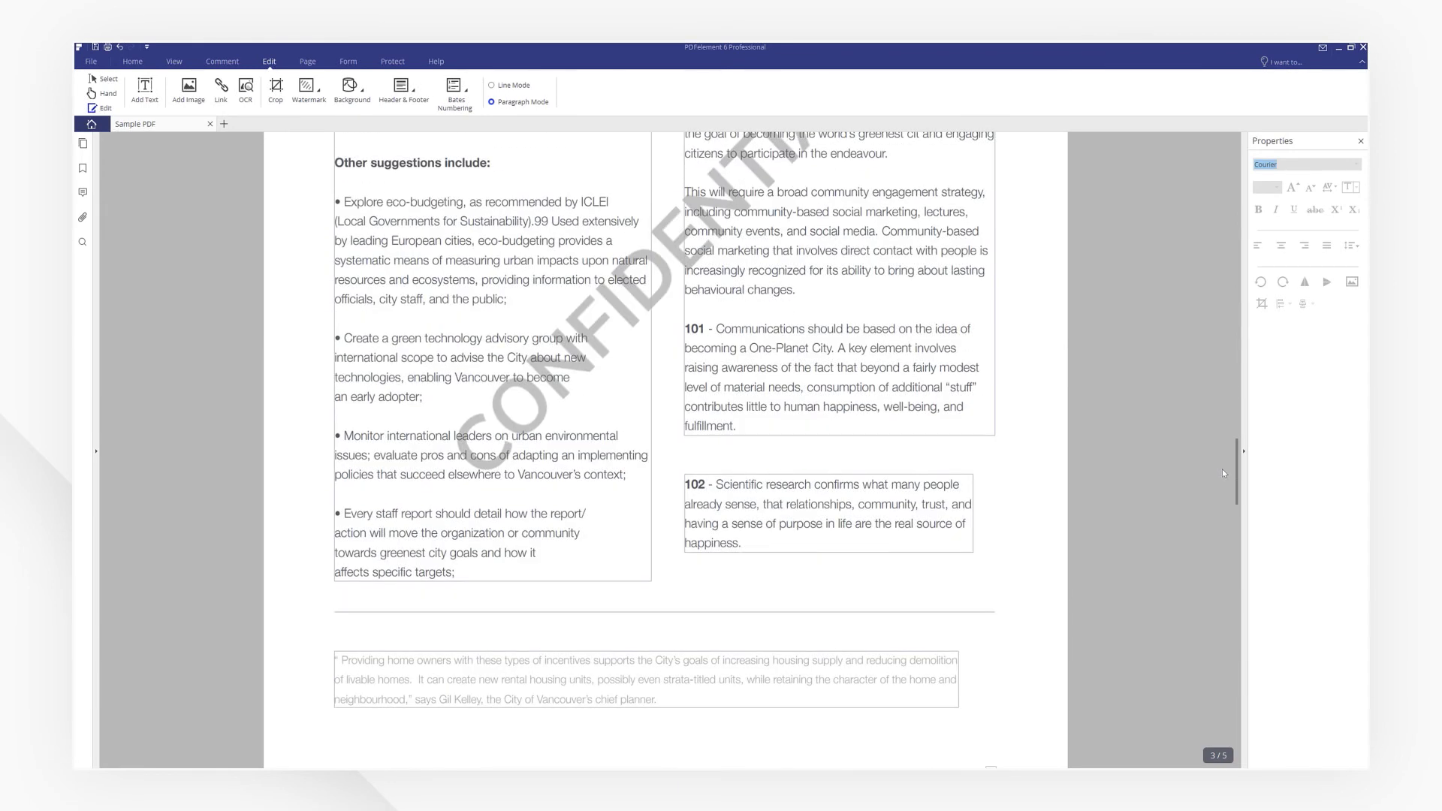